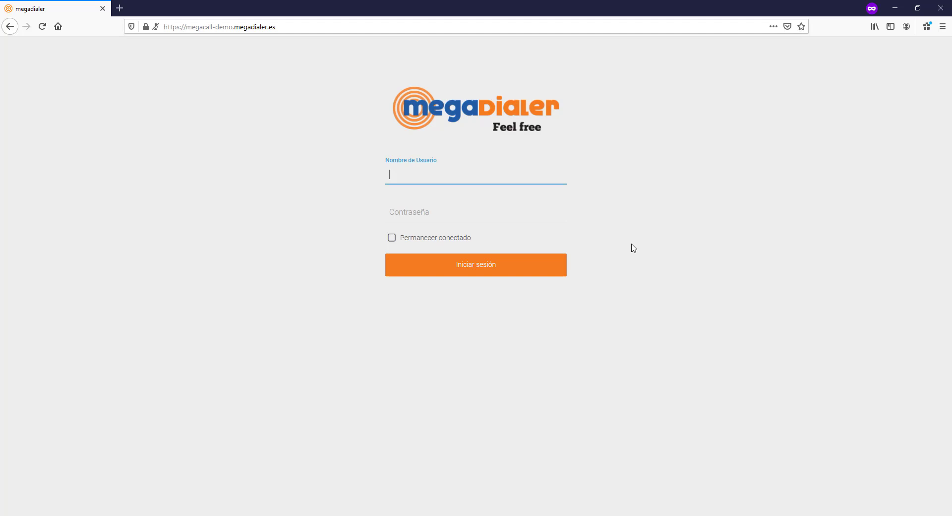
Step: Sign in to Megadialer with the administrator username and password
type("Robm")
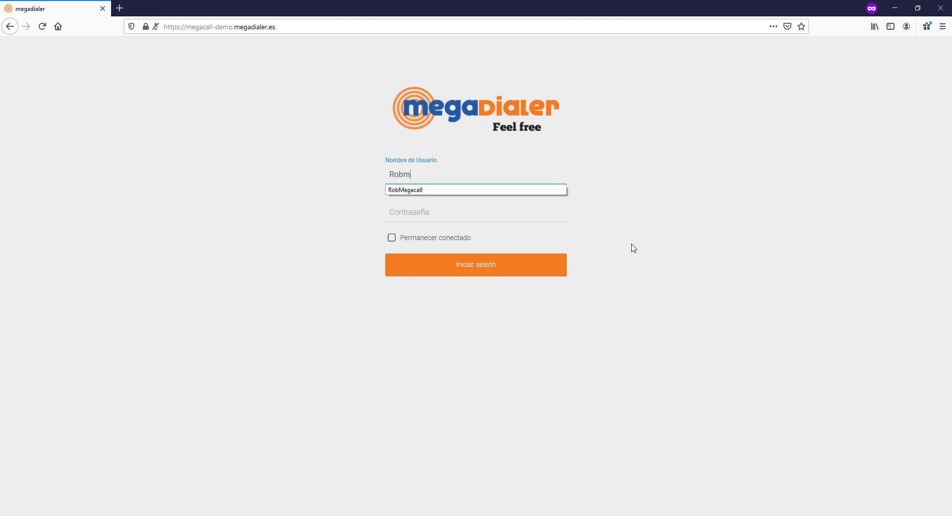
key("Down")
key("Tab")
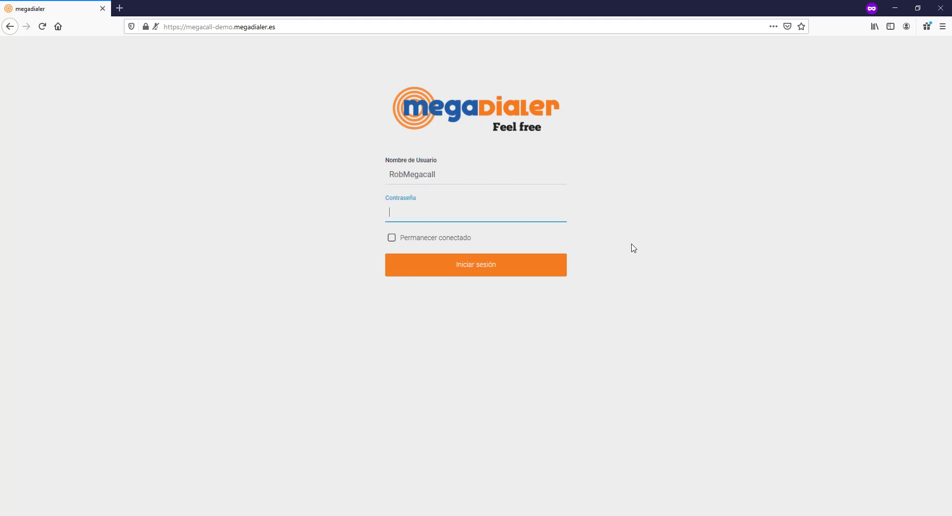
type("••••••••••••••")
key("ctrl+a")
type("••••••••••••••")
key("Return")
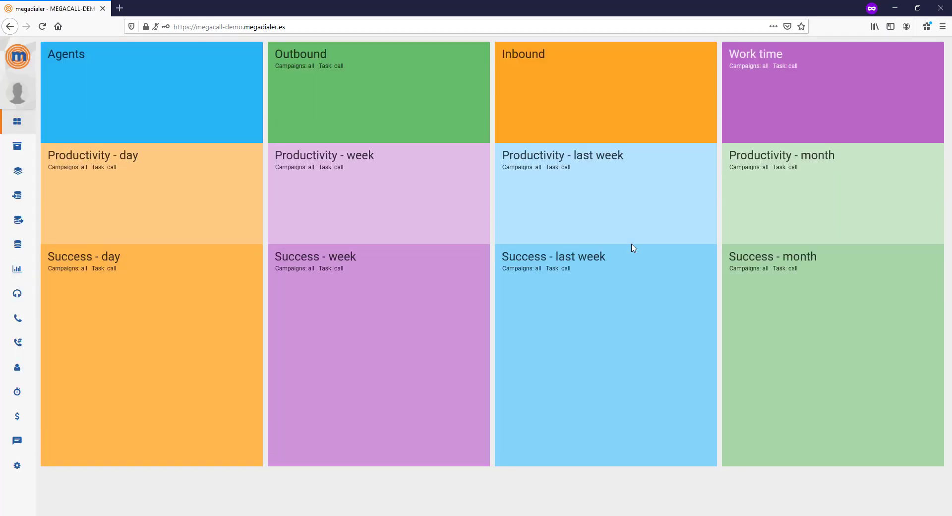
Step: Open the Users page listing the two existing Admins-team accounts
mouse_move(22, 240)
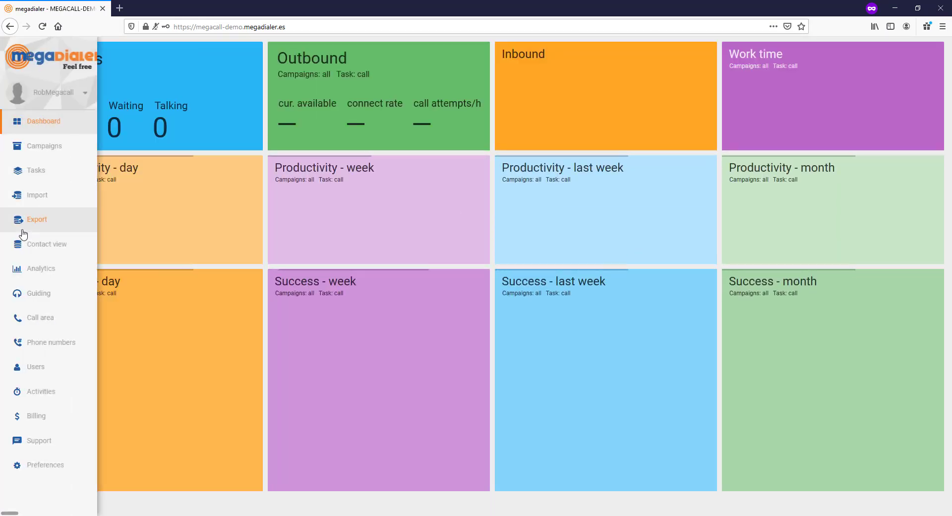
left_click(34, 370)
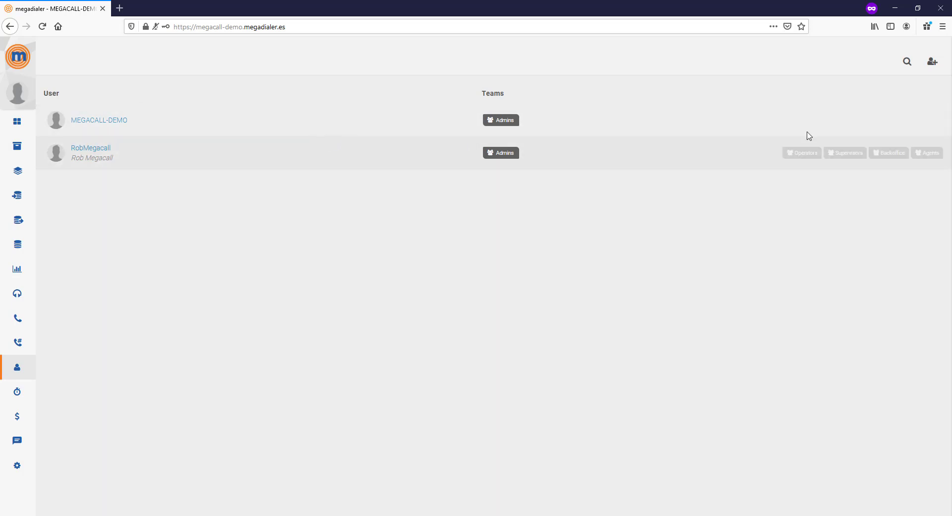
Step: Create a new user with login TestUser, name Test User and branch office Malaga
left_click(932, 64)
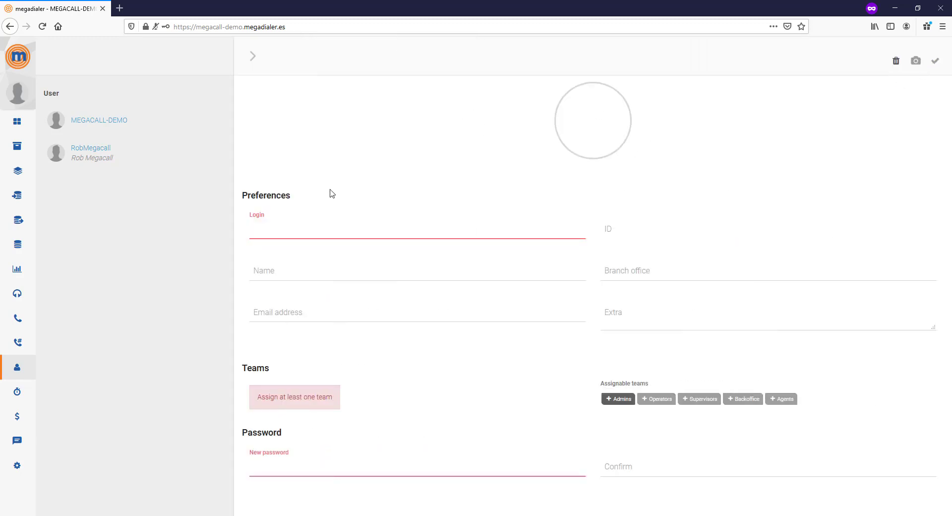
left_click(297, 226)
type("TestUser")
left_click(304, 262)
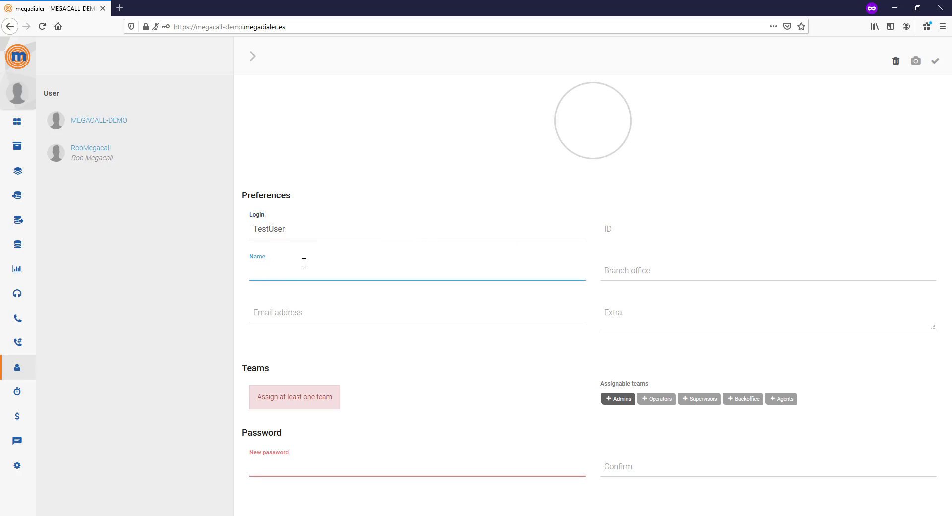
type("Test User")
left_click(636, 271)
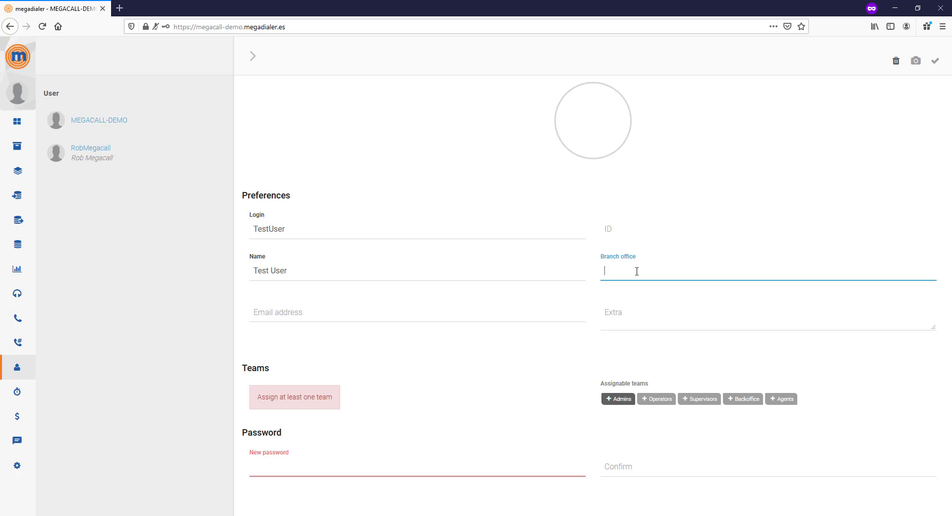
type("Malaga")
Step: Enter the new user's e-mail address in the Email address field
left_click(389, 312)
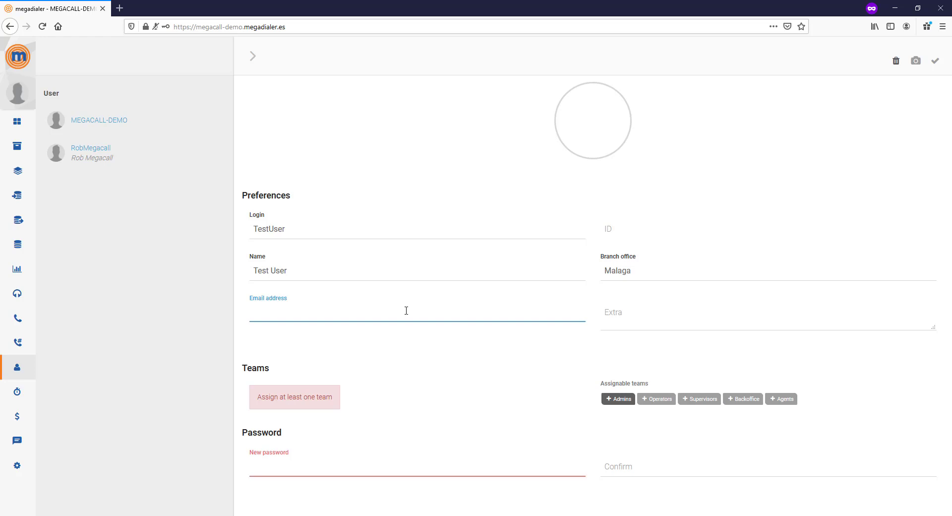
key("Tab")
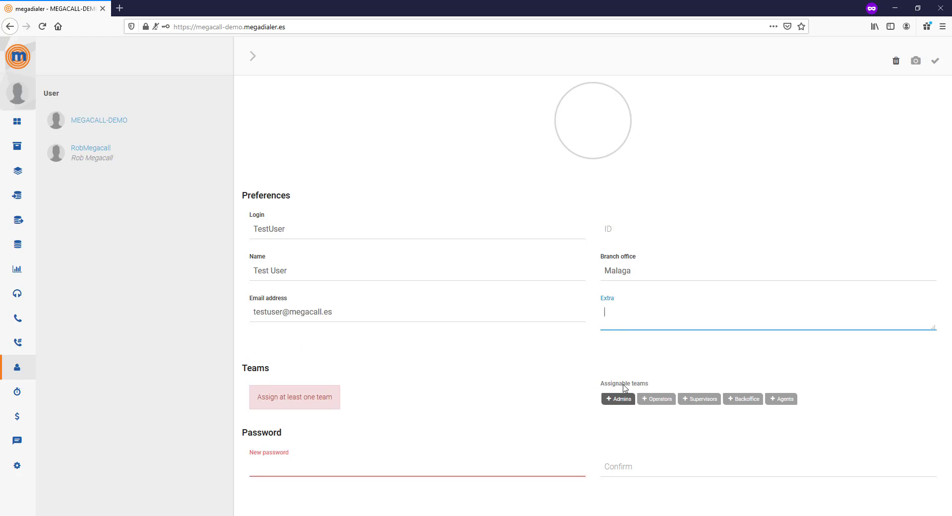
left_click(615, 399)
left_click(609, 403)
left_click(325, 457)
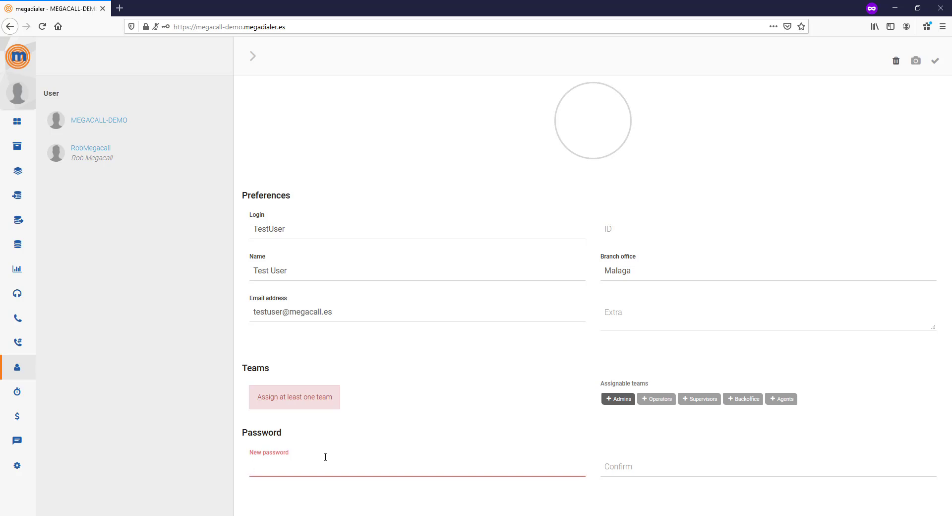
Step: Enter a strong new password until it is accepted with a green check
type("•••••")
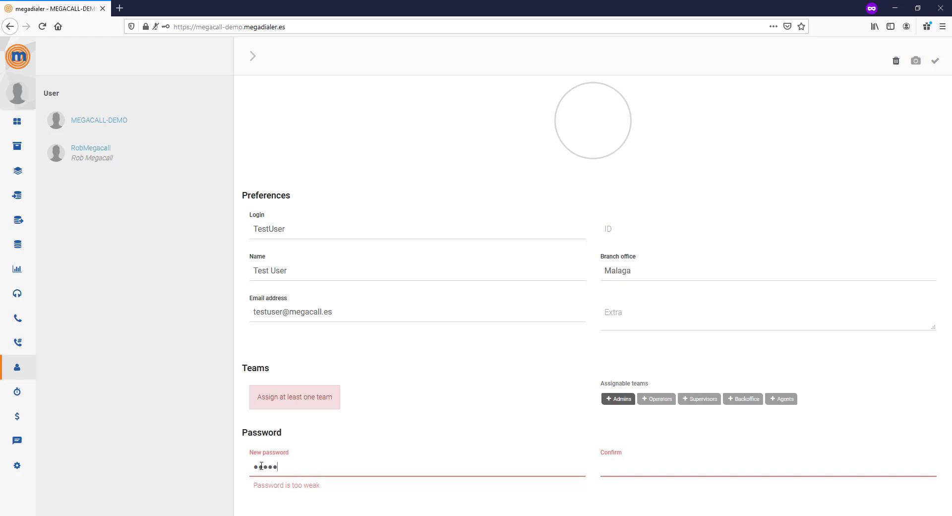
key("ctrl+a")
type("123456789")
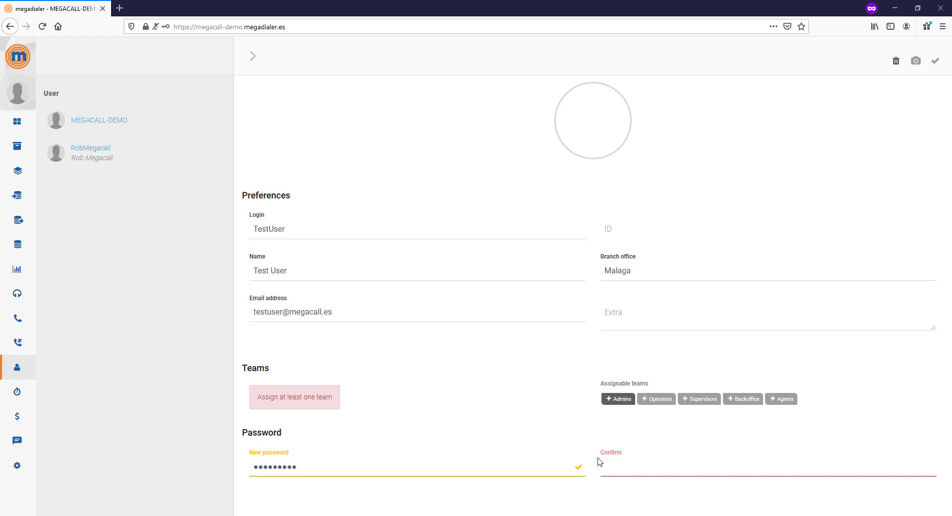
type("01")
key("BackSpace")
key("BackSpace")
key("BackSpace")
key("BackSpace")
key("BackSpace")
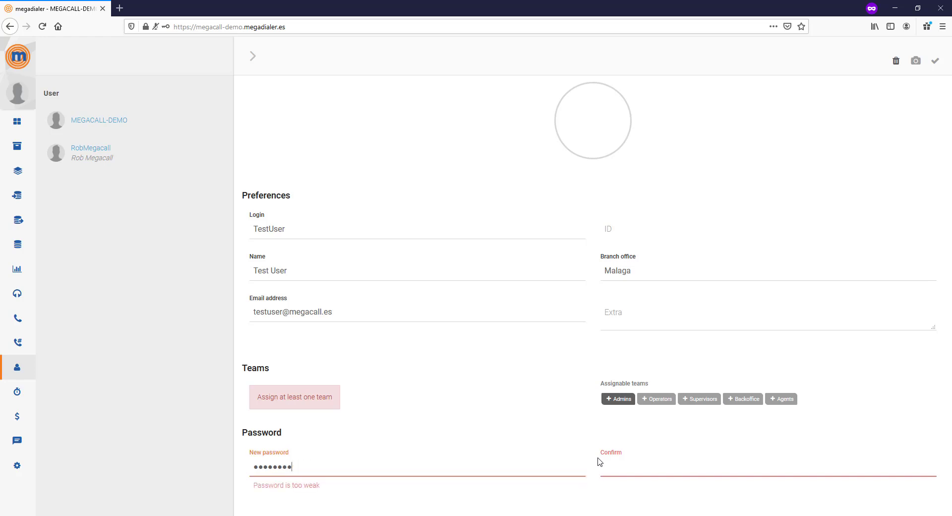
key("ctrl+a")
key("BackSpace")
type("••••••••••••")
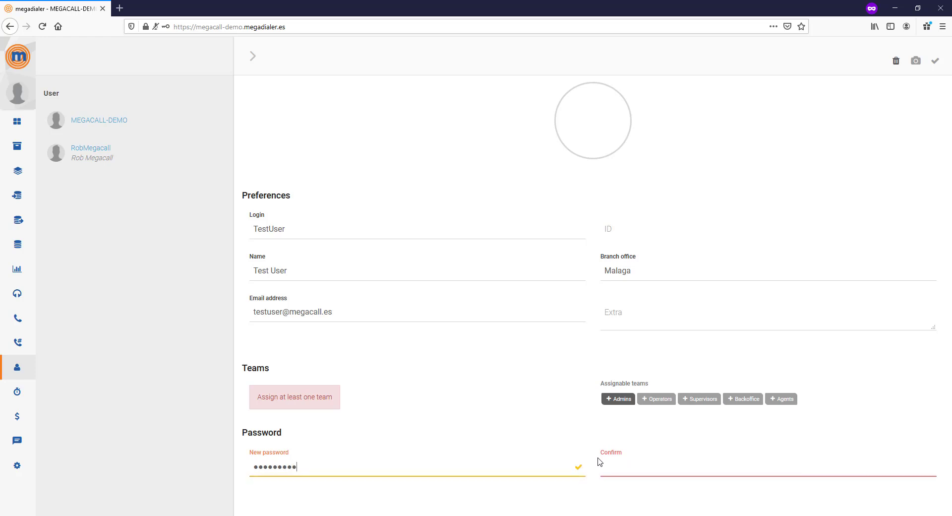
type("•••")
key("ctrl+a")
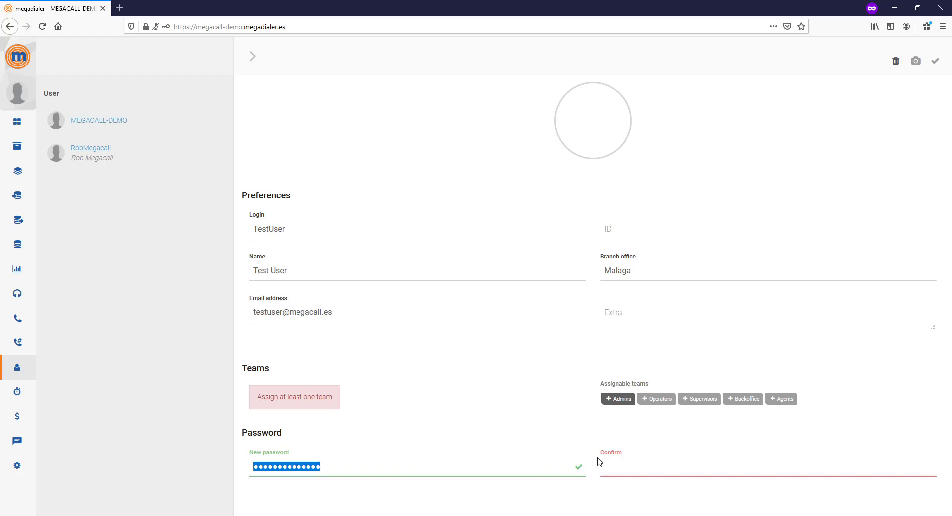
type("••••")
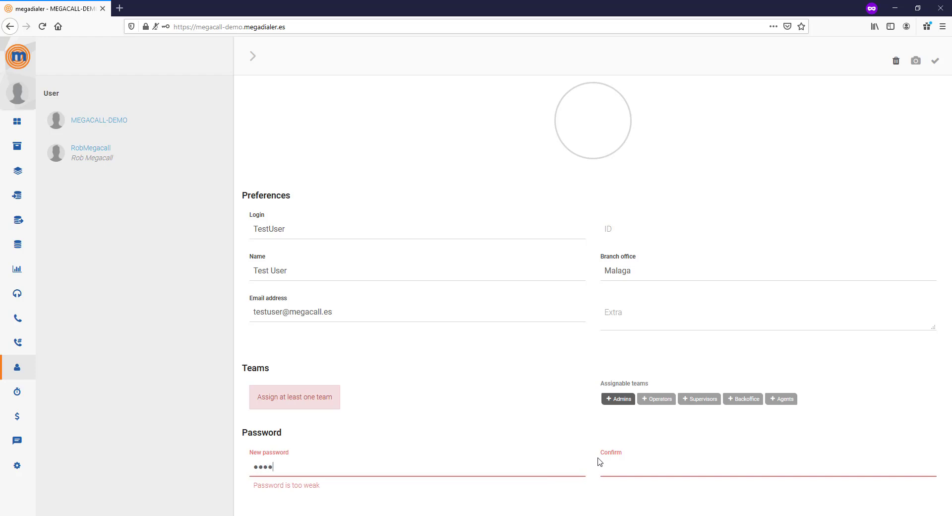
type("•••••••")
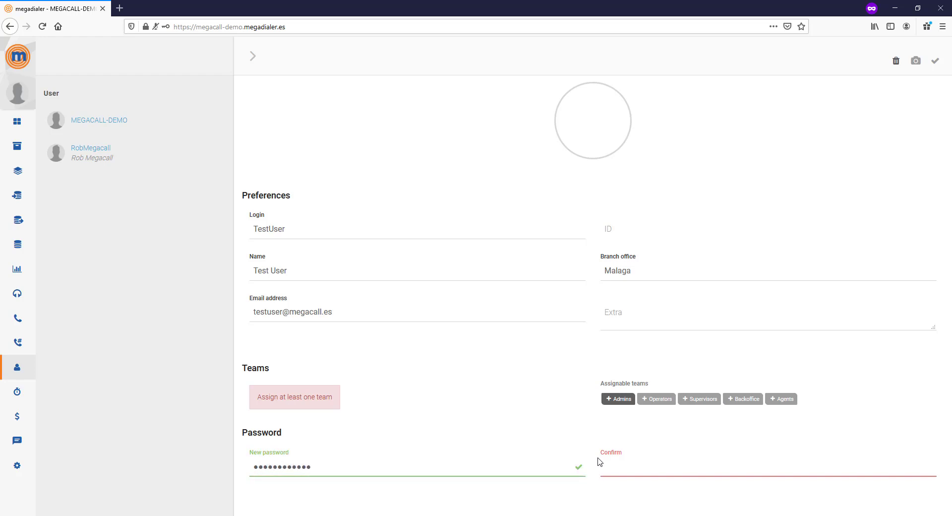
type("•")
Step: Retype the password in the Confirm field
key("Tab")
type("•••")
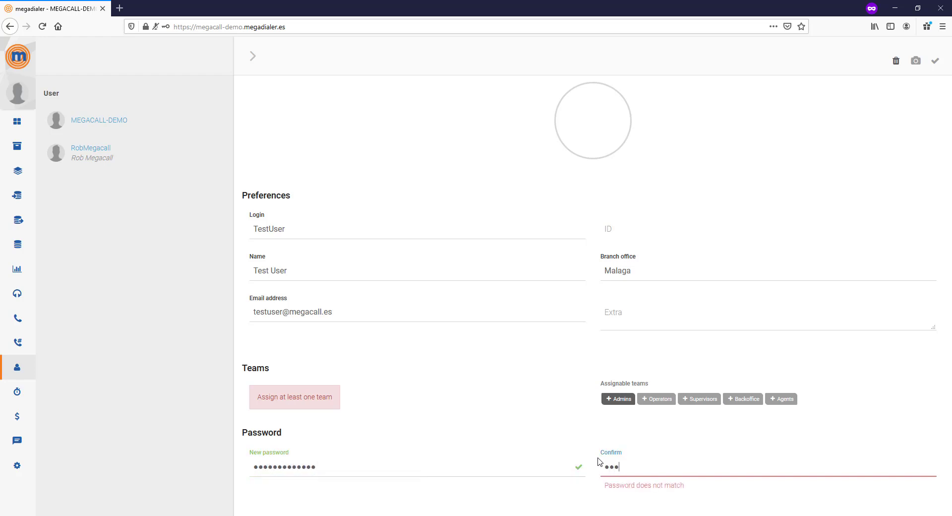
type("•••••••••••")
key("ctrl+a")
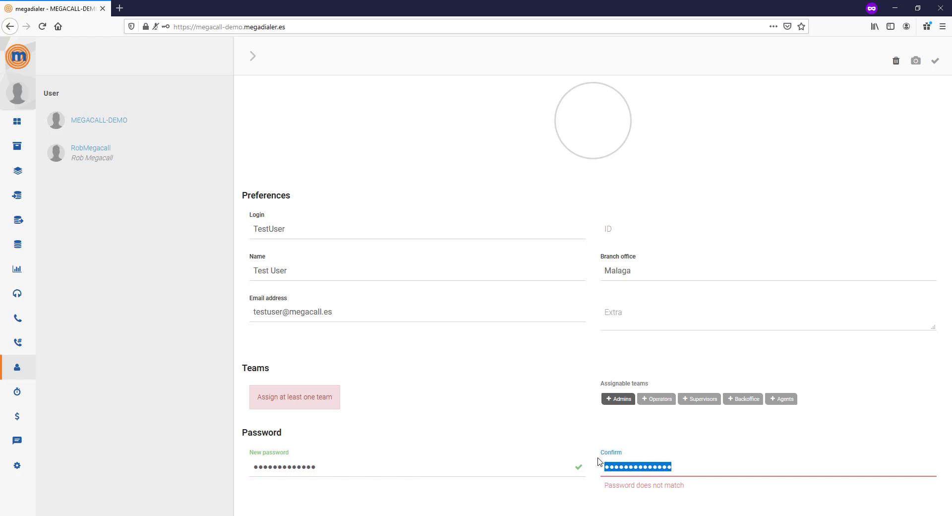
type("•••••••••••")
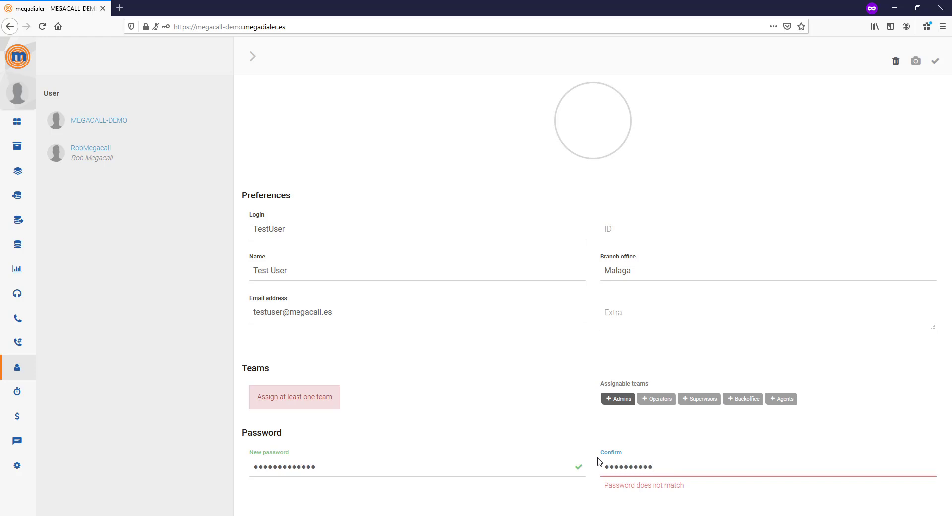
type("•••")
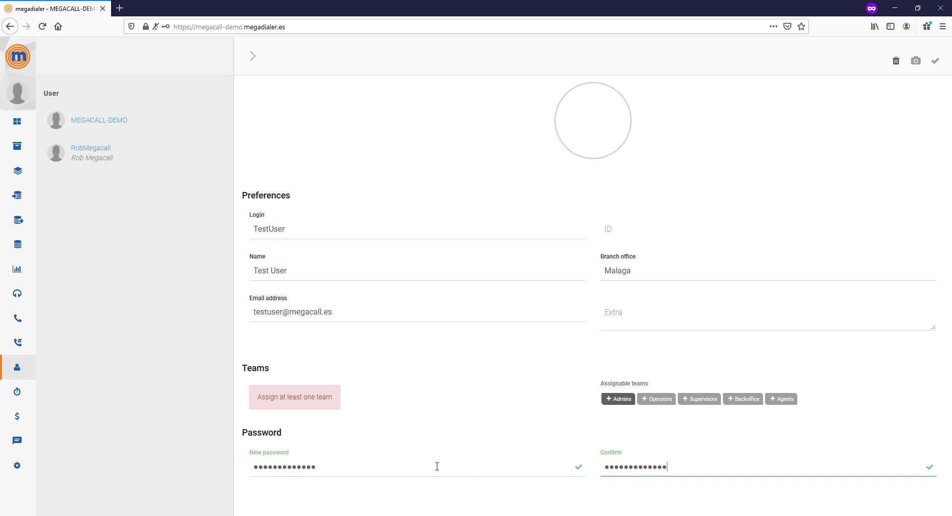
Step: Assign TestUser to the Agents team and save the new account
left_click(775, 399)
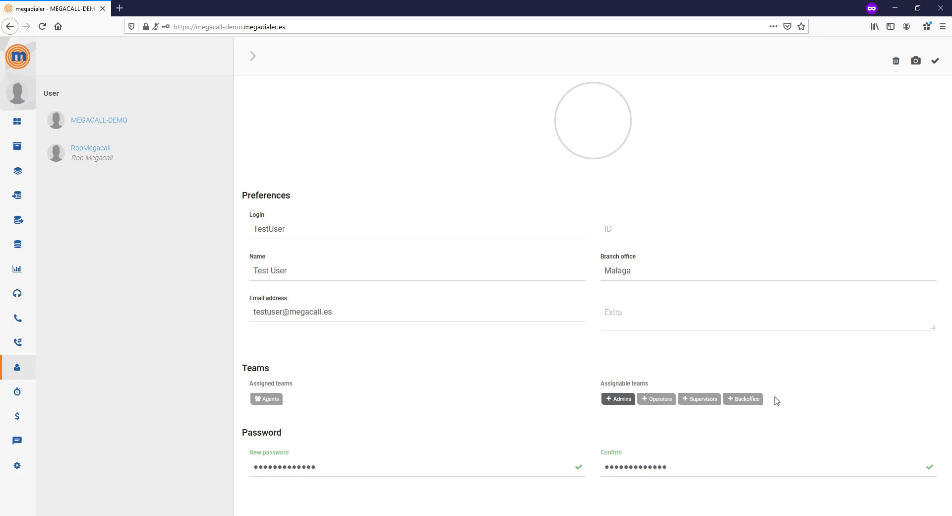
mouse_move(588, 117)
left_click(934, 60)
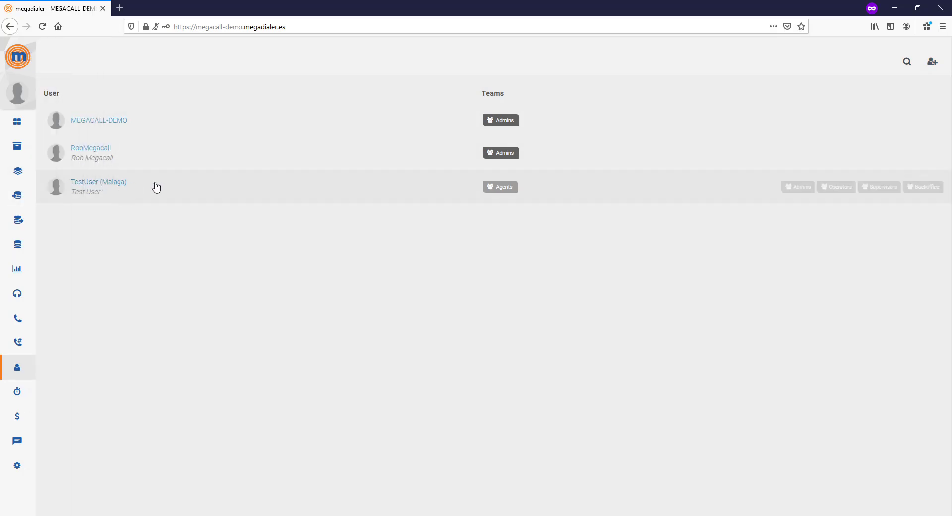
left_click(489, 188)
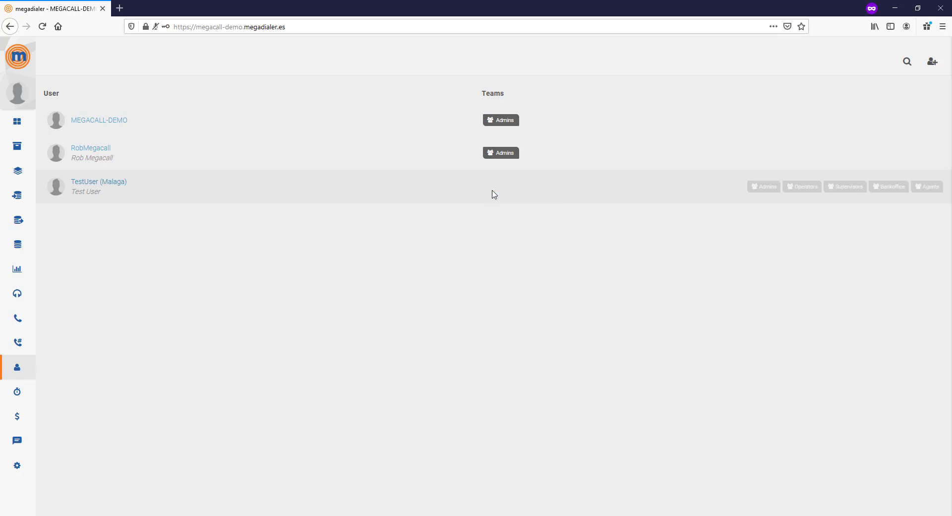
left_click(763, 188)
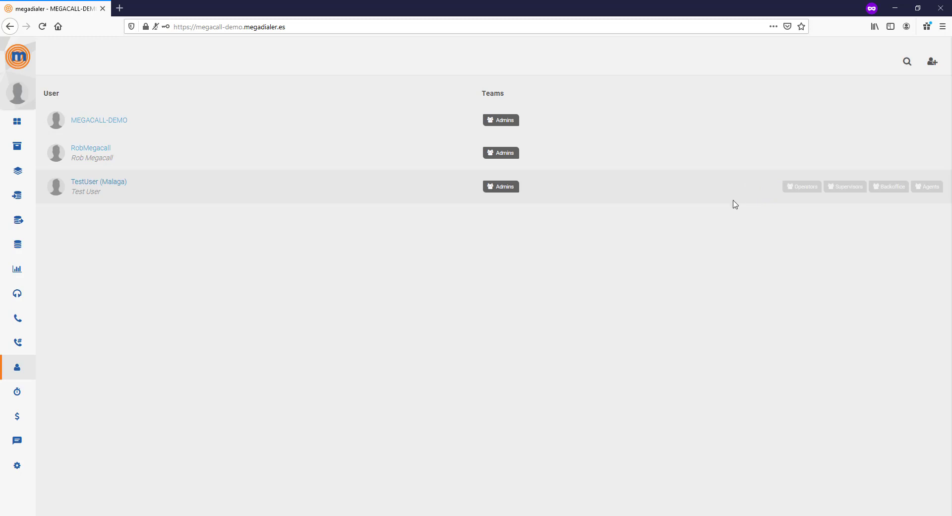
left_click(503, 191)
left_click(926, 188)
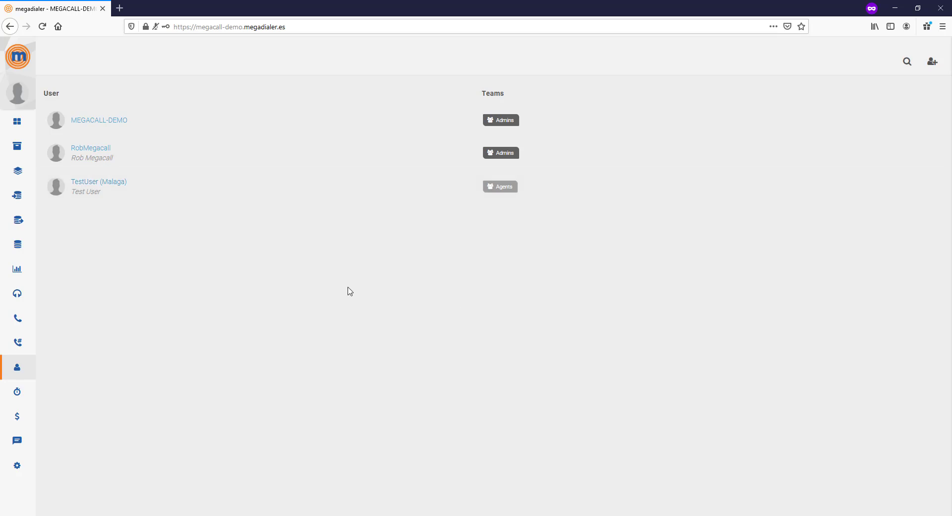
left_click(98, 186)
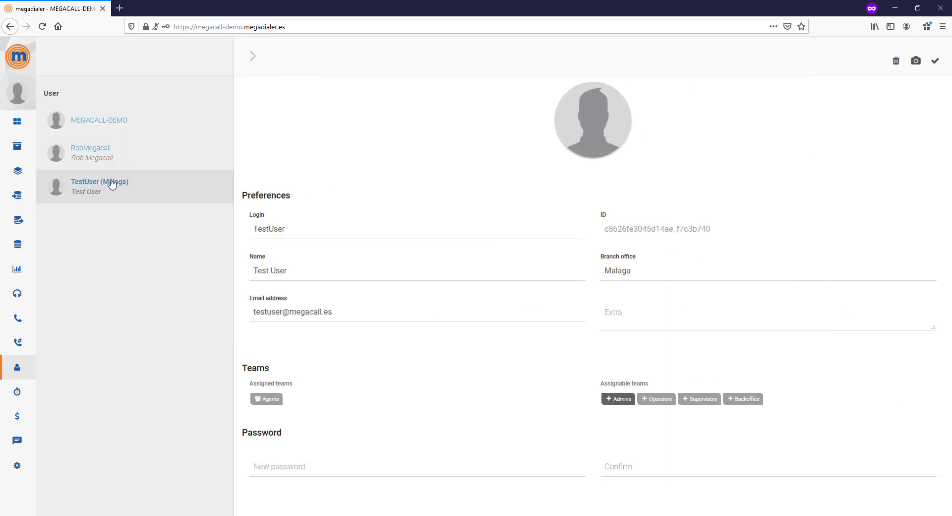